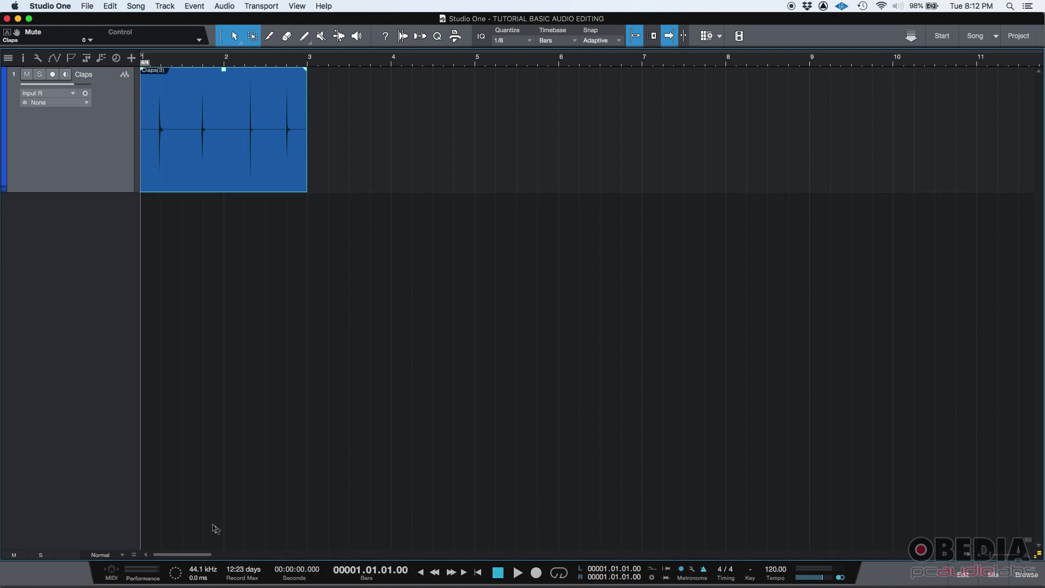
Step: Zoom the arrange view so the Claps event spans from bar 1 to bar 3
{"action": "scroll", "coordinate": [179, 64], "scroll_direction": "up", "scroll_amount": 5}
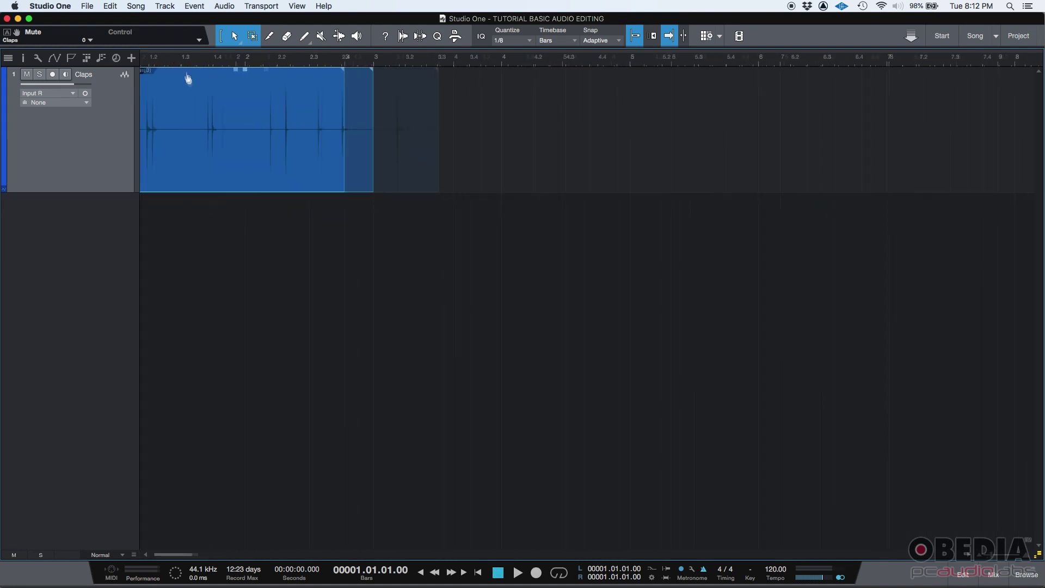
{"action": "scroll", "coordinate": [180, 554], "scroll_direction": "up", "scroll_amount": 2}
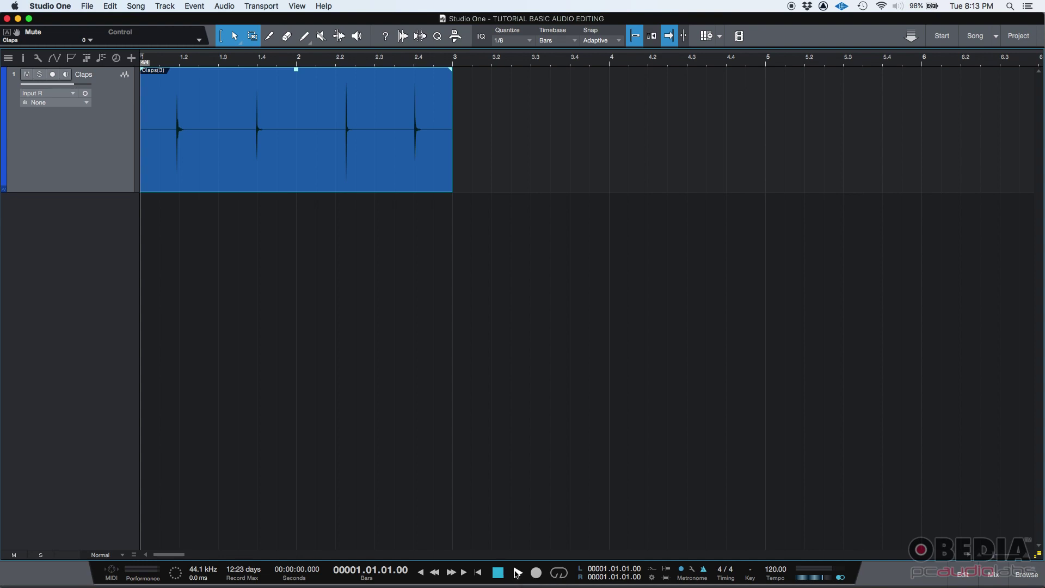
{"action": "left_click", "coordinate": [518, 574]}
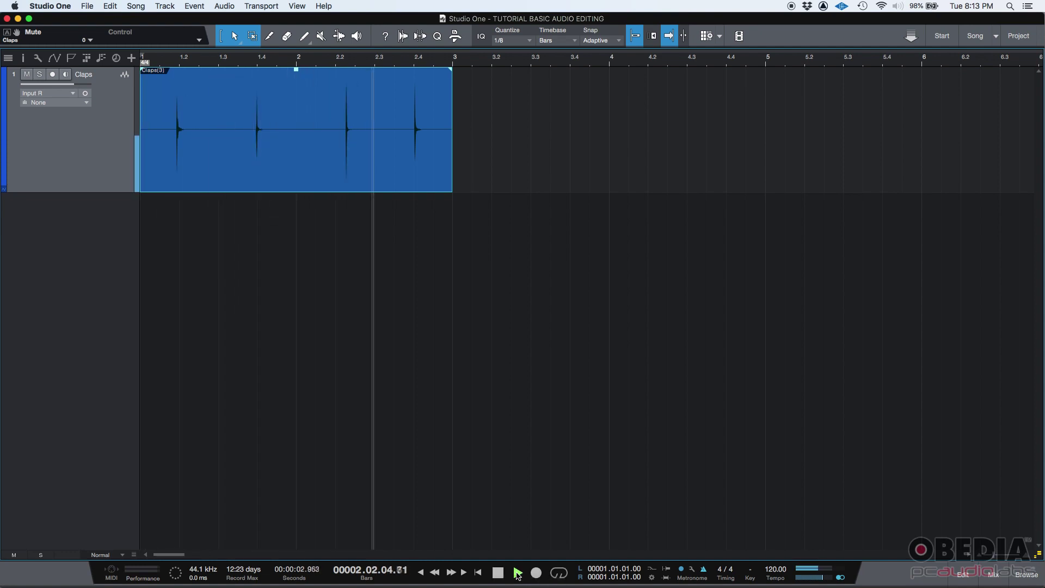
{"action": "left_click", "coordinate": [500, 573]}
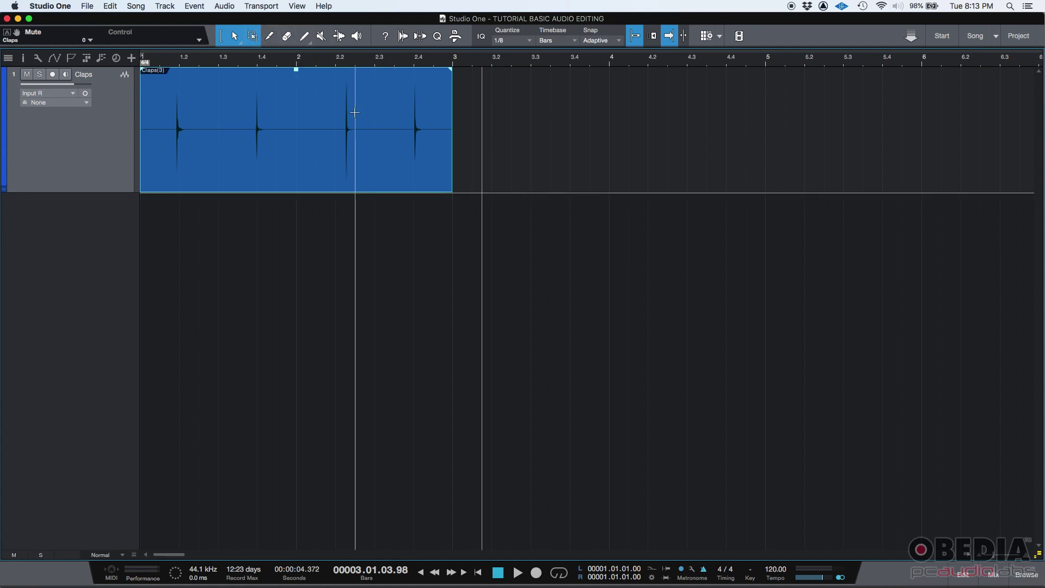
Step: Choose the Split tool, turn Snap off and zoom in on the first clap
{"action": "left_click", "coordinate": [270, 37]}
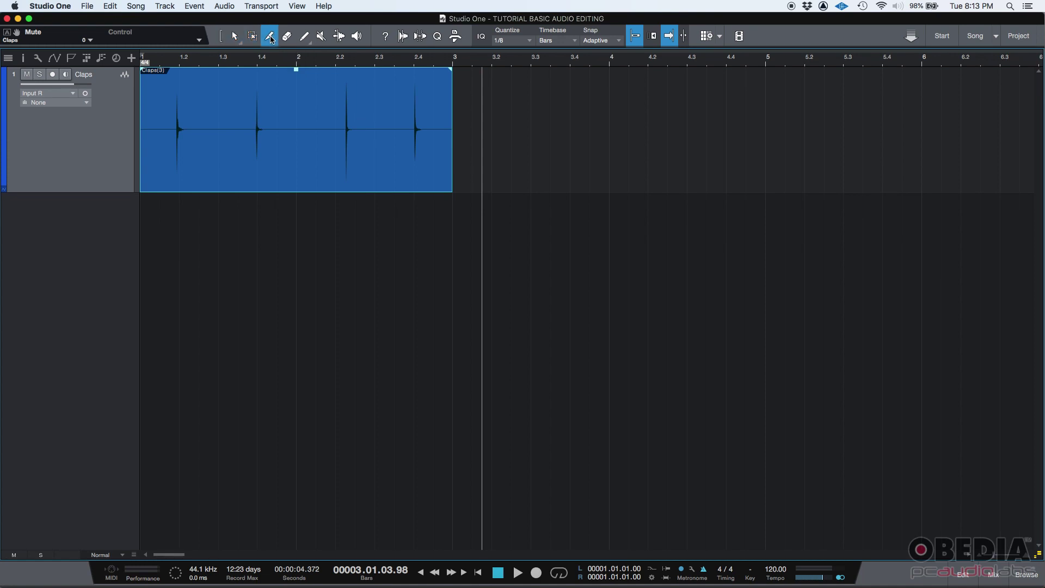
{"action": "left_click", "coordinate": [635, 37]}
{"action": "key", "text": "e"}
{"action": "key", "text": "e"}
{"action": "key", "text": "e"}
{"action": "key", "text": "e"}
{"action": "key", "text": "e"}
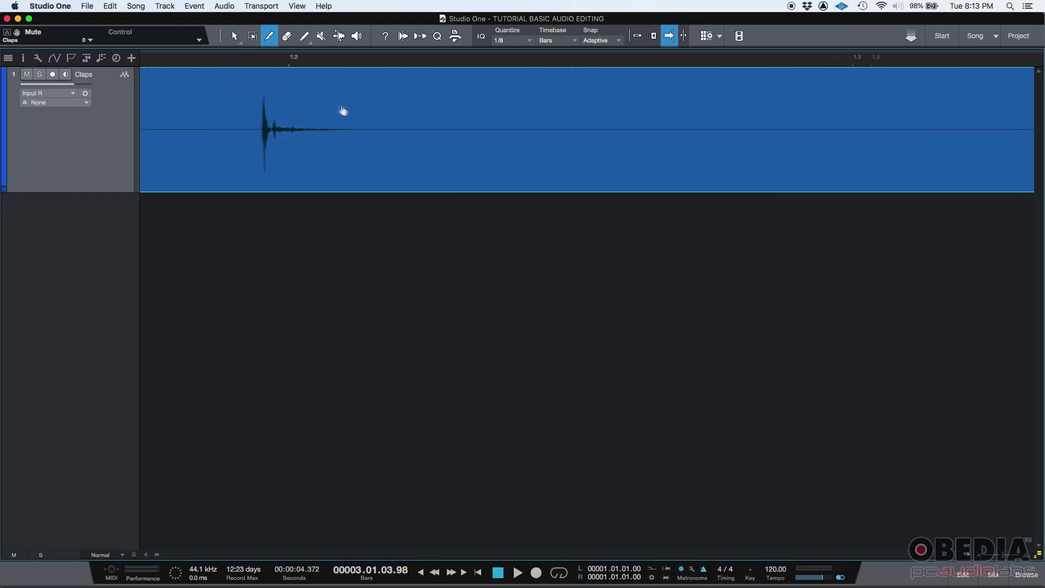
{"action": "scroll", "coordinate": [392, 129], "scroll_direction": "left", "scroll_amount": 5}
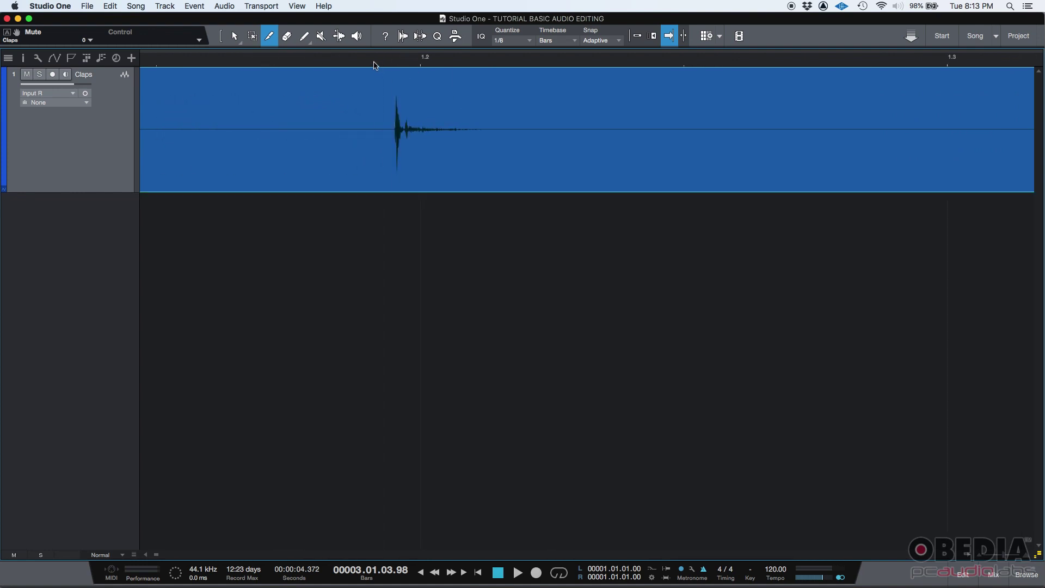
{"action": "scroll", "coordinate": [387, 76], "scroll_direction": "left", "scroll_amount": 5}
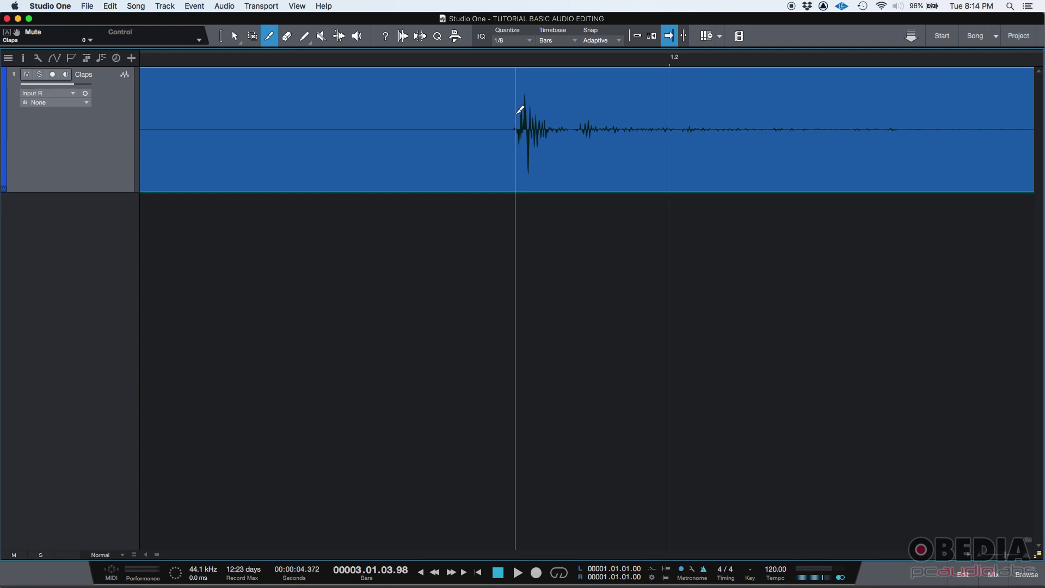
Step: Split the Claps event just before the first and second clap hits
{"action": "left_click", "coordinate": [517, 112]}
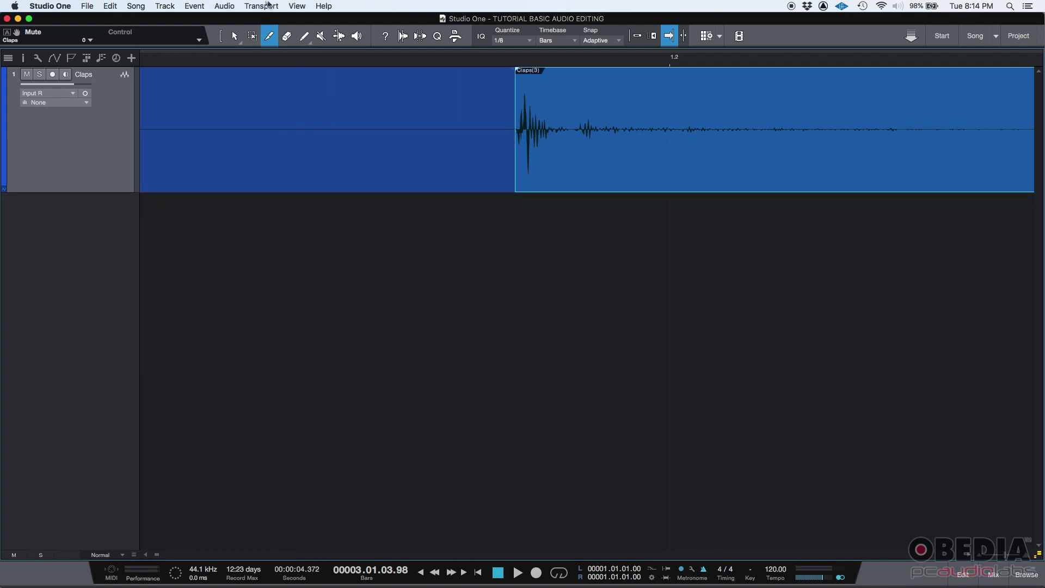
{"action": "key", "text": "shift+z"}
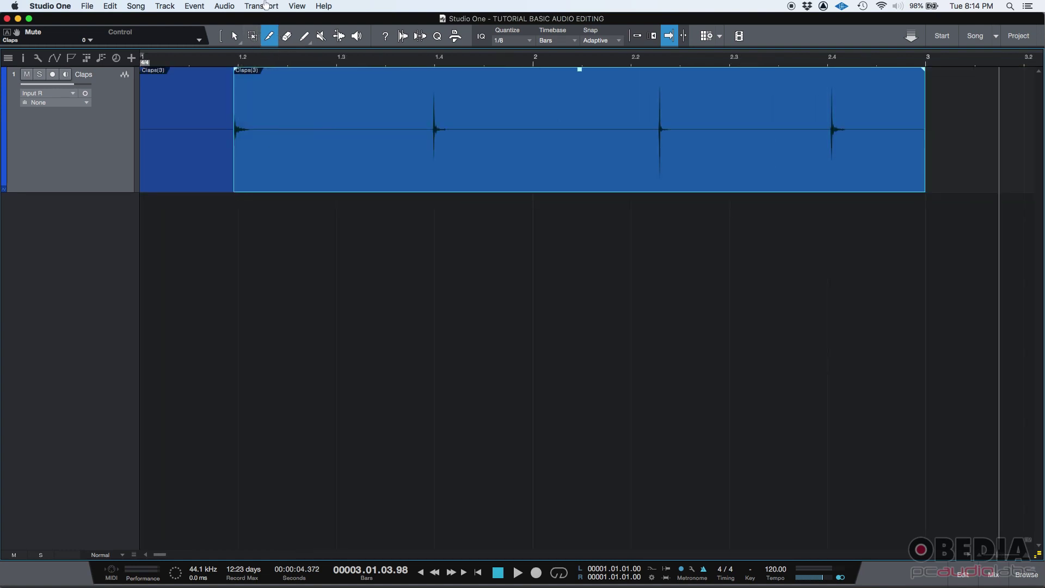
{"action": "scroll", "coordinate": [455, 82], "scroll_direction": "up", "scroll_amount": 10}
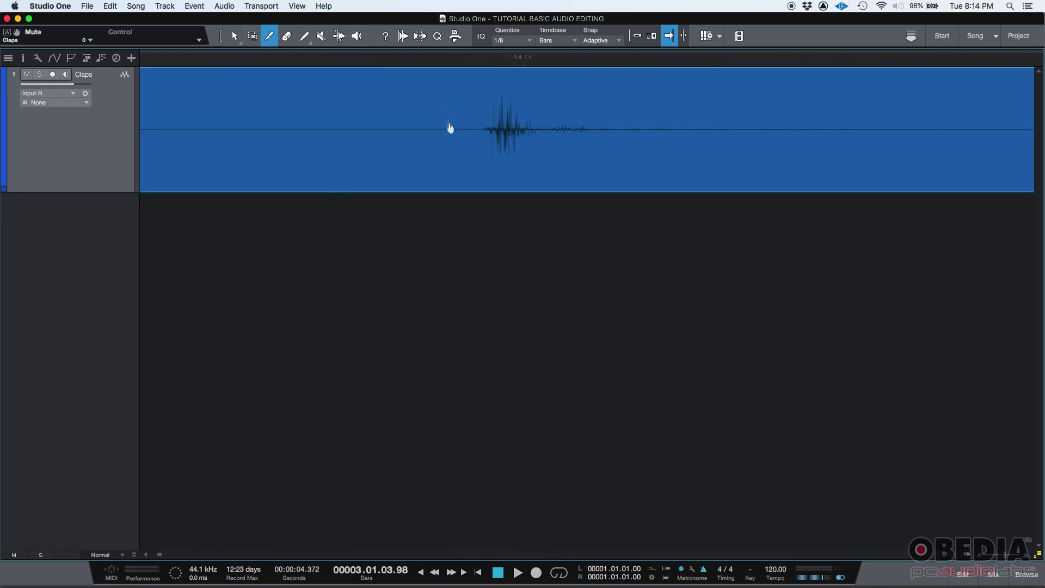
{"action": "scroll", "coordinate": [453, 149], "scroll_direction": "down", "scroll_amount": 4}
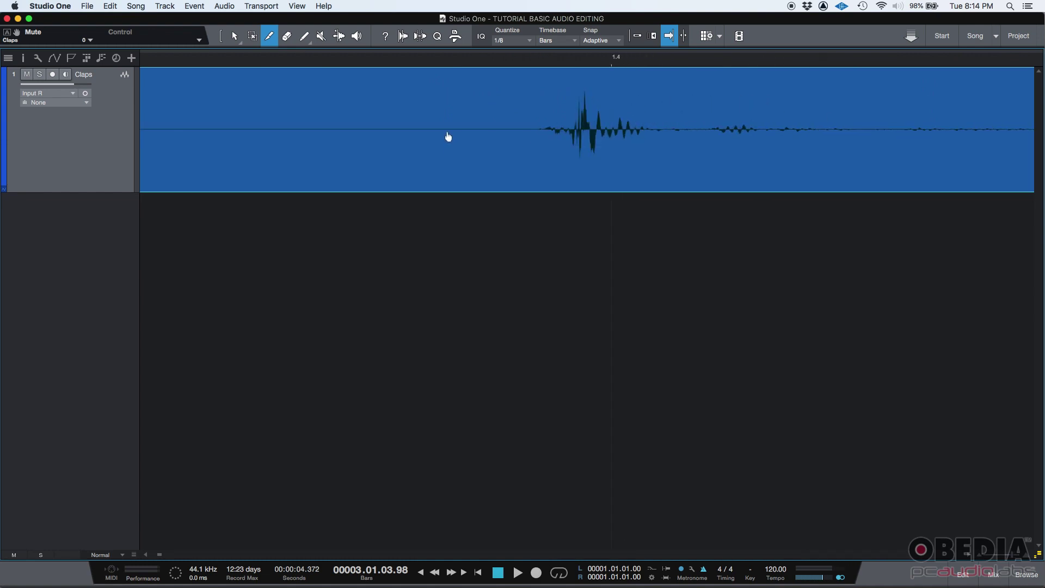
{"action": "left_click", "coordinate": [545, 109]}
Step: Split just before the third and fourth claps, undoing a misplaced third cut
{"action": "left_click_drag", "start_coordinate": [545, 61], "coordinate": [407, 5]}
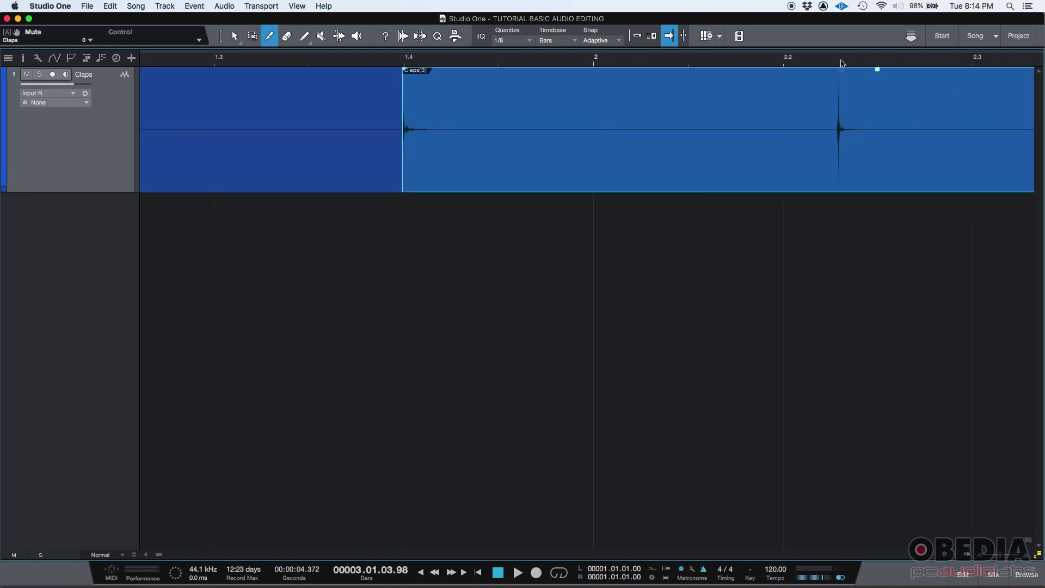
{"action": "left_click_drag", "start_coordinate": [842, 64], "coordinate": [812, 132]}
{"action": "left_click", "coordinate": [812, 123]}
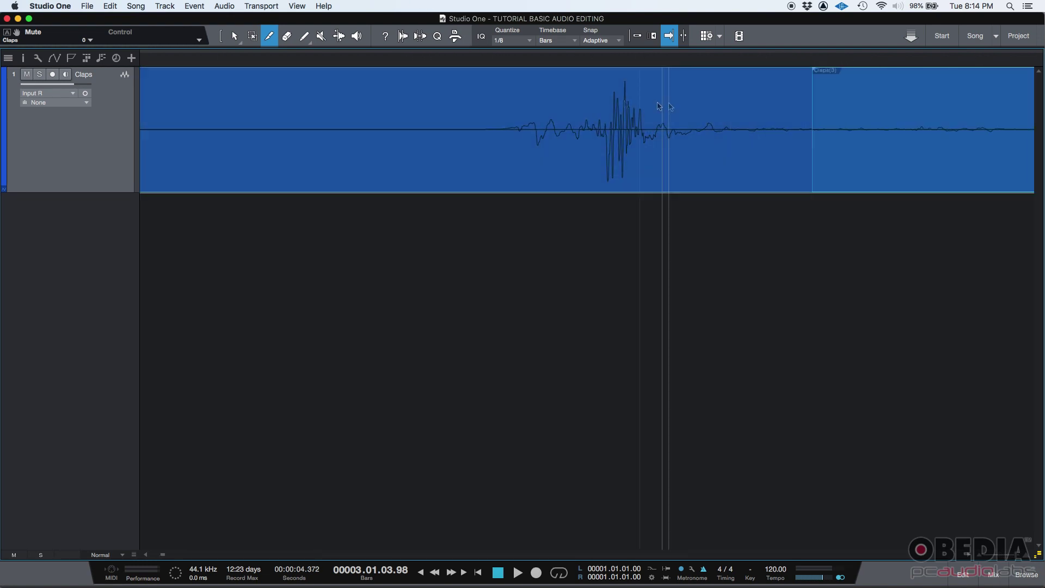
{"action": "key", "text": "super+z"}
{"action": "scroll", "coordinate": [537, 109], "scroll_direction": "down", "scroll_amount": 3}
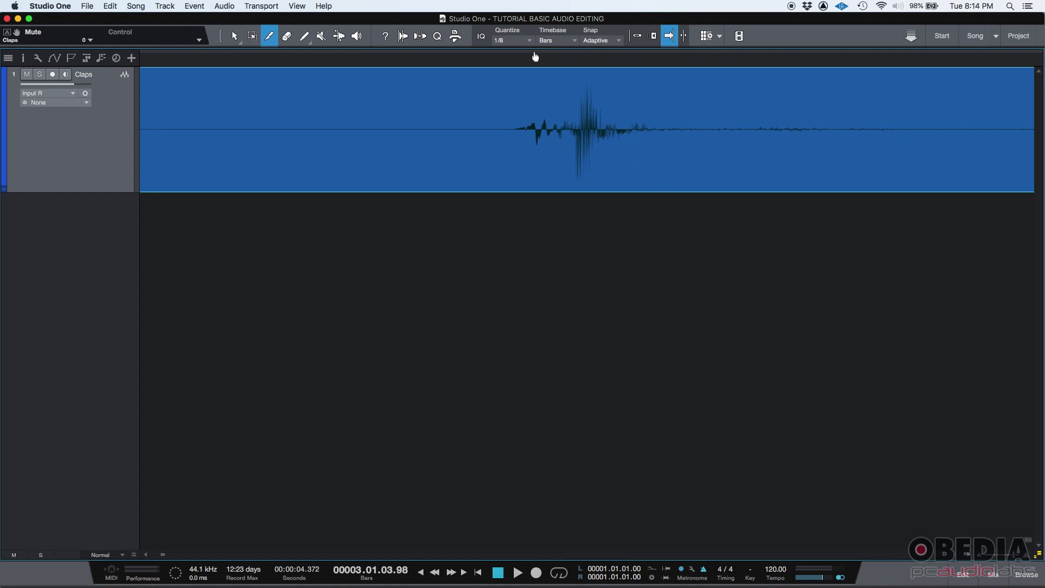
{"action": "left_click", "coordinate": [524, 98]}
{"action": "scroll", "coordinate": [530, 52], "scroll_direction": "up", "scroll_amount": 3}
{"action": "scroll", "coordinate": [531, 51], "scroll_direction": "down", "scroll_amount": 5}
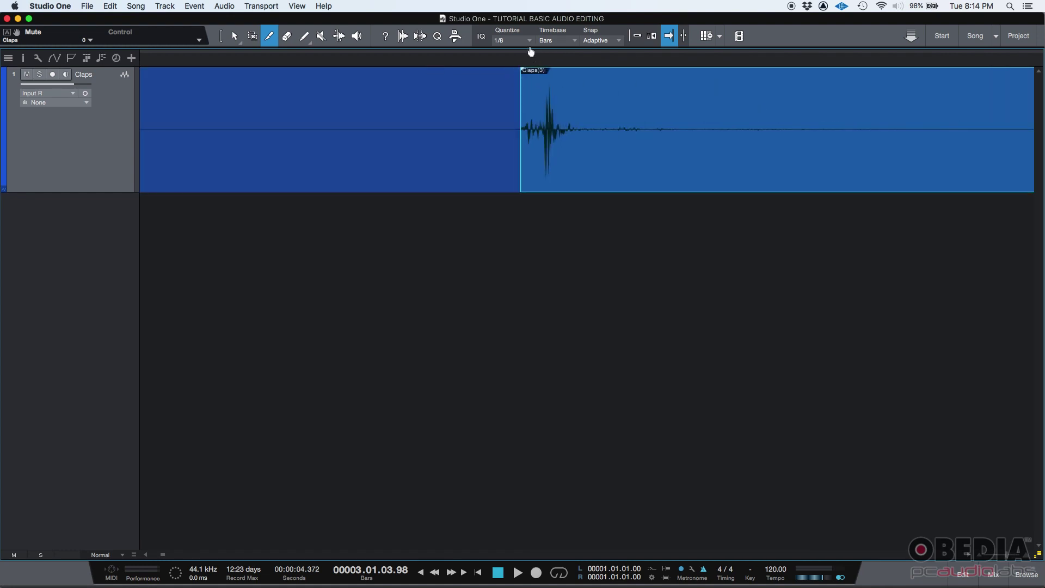
{"action": "scroll", "coordinate": [531, 51], "scroll_direction": "down", "scroll_amount": 5}
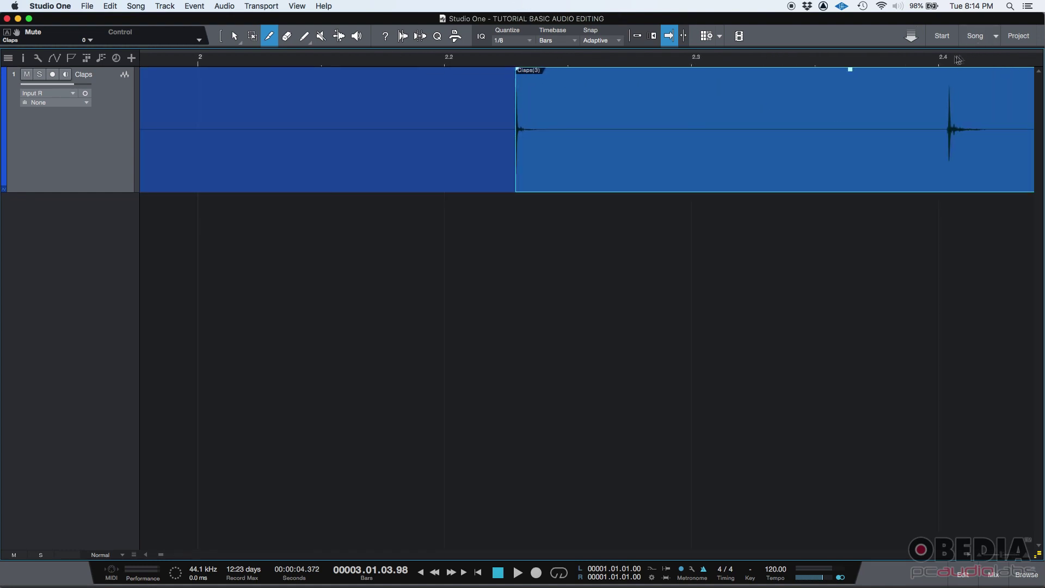
{"action": "scroll", "coordinate": [958, 60], "scroll_direction": "up", "scroll_amount": 5}
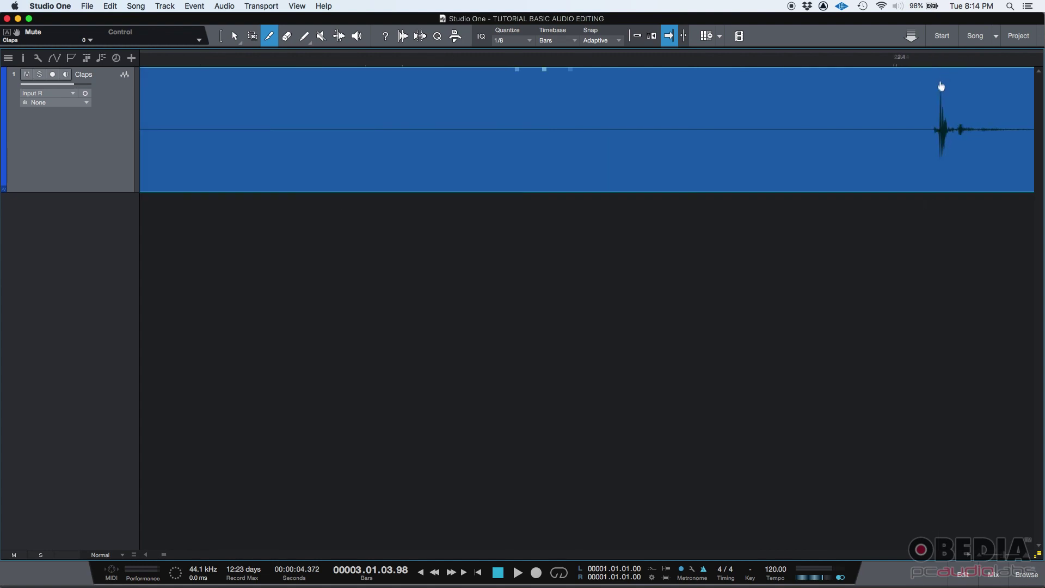
{"action": "left_click", "coordinate": [822, 110]}
{"action": "scroll", "coordinate": [800, 55], "scroll_direction": "down", "scroll_amount": 5}
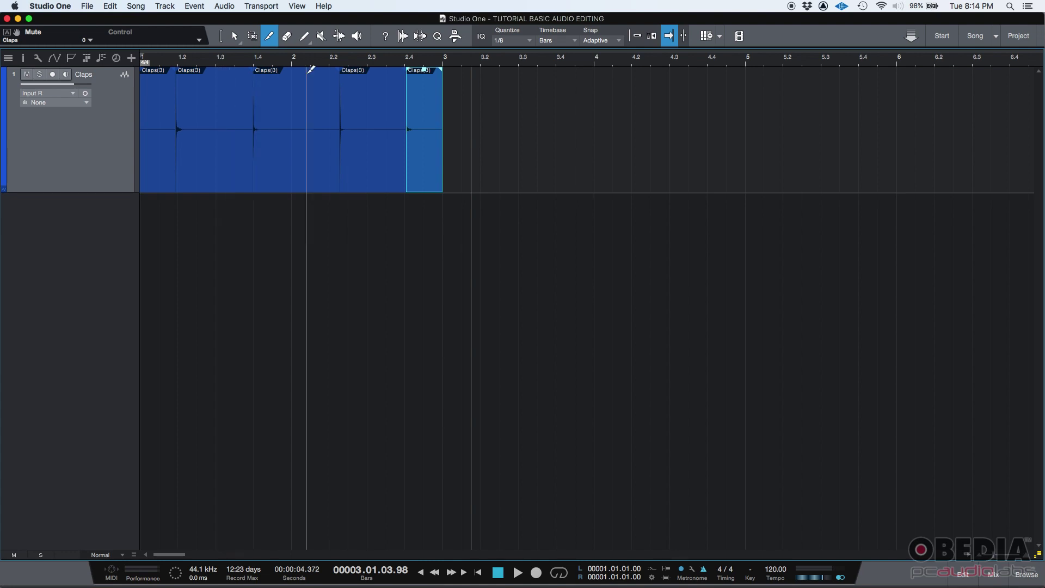
Step: Re-enable grid snap and, with the Arrow tool, shift the slices toward beats 2.01 and 2.04
{"action": "left_click", "coordinate": [636, 37]}
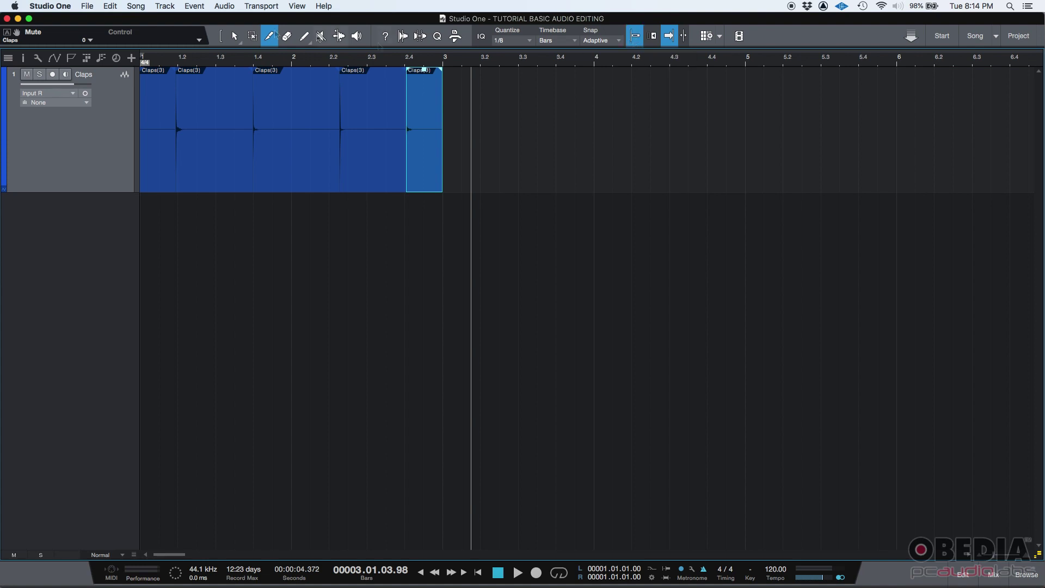
{"action": "left_click", "coordinate": [235, 36]}
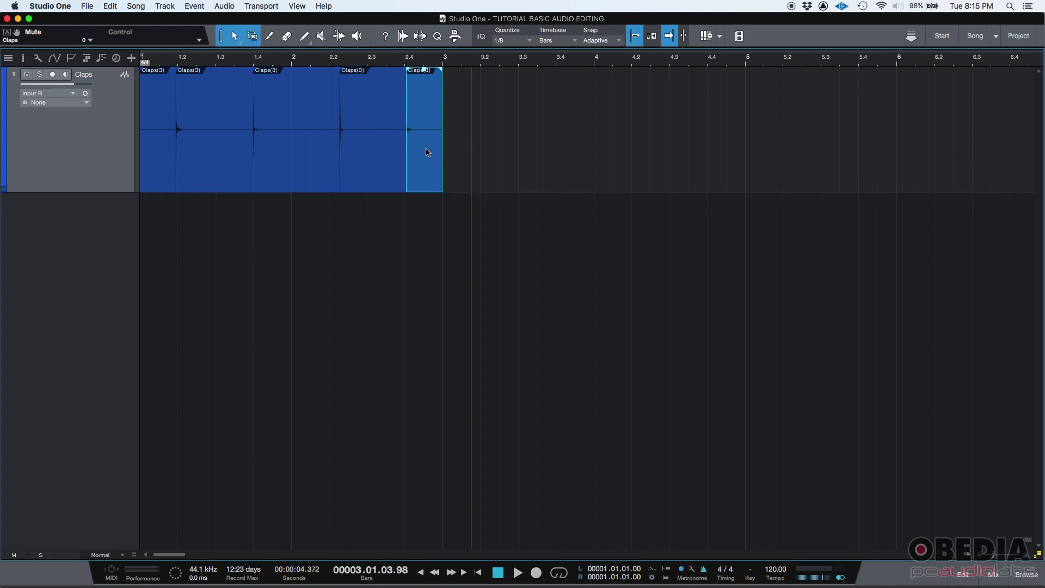
{"action": "left_click_drag", "start_coordinate": [428, 153], "coordinate": [459, 154]}
{"action": "left_click_drag", "start_coordinate": [389, 158], "coordinate": [398, 158]}
{"action": "left_click_drag", "start_coordinate": [276, 141], "coordinate": [292, 147]}
{"action": "left_click_drag", "start_coordinate": [457, 147], "coordinate": [463, 146]}
{"action": "left_click_drag", "start_coordinate": [379, 155], "coordinate": [405, 153]}
{"action": "left_click_drag", "start_coordinate": [233, 146], "coordinate": [253, 145]}
{"action": "left_click", "coordinate": [321, 147]}
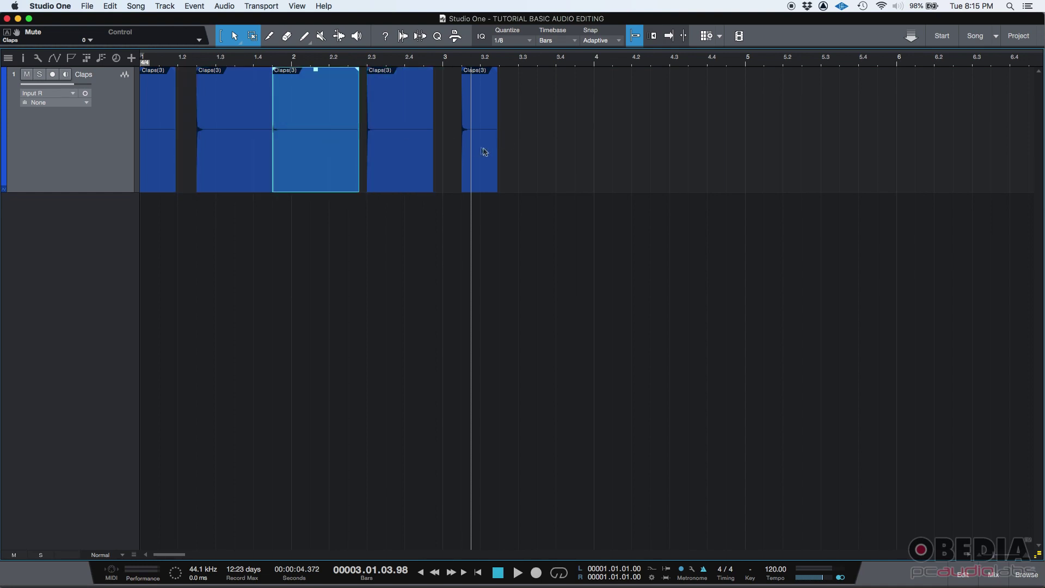
{"action": "left_click_drag", "start_coordinate": [483, 149], "coordinate": [521, 150]}
{"action": "left_click_drag", "start_coordinate": [421, 152], "coordinate": [458, 150]}
{"action": "left_click_drag", "start_coordinate": [345, 152], "coordinate": [363, 151]}
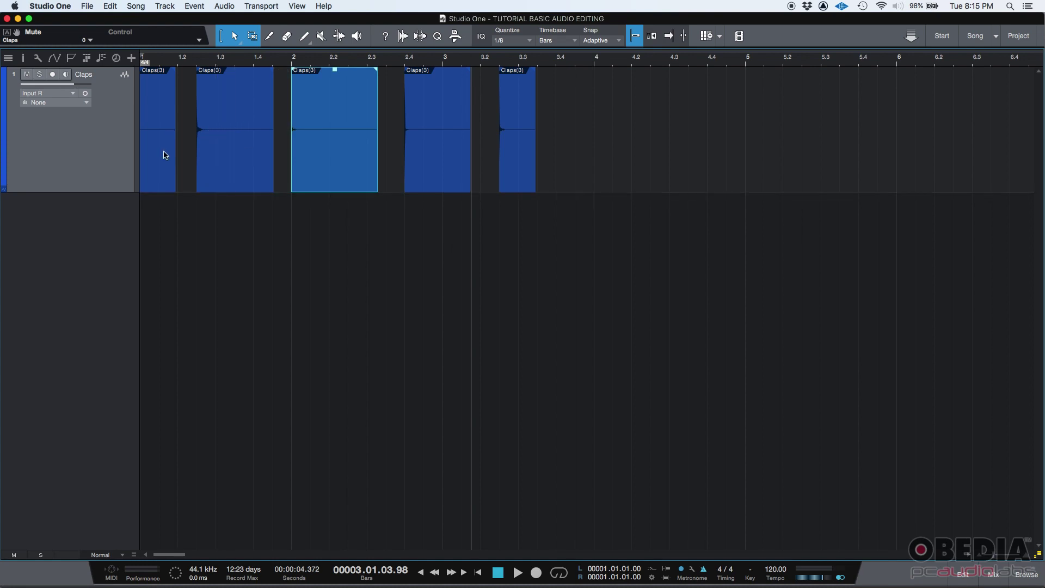
Step: Move the second slice to 1.02 and the third slice onto beat 1.4, extending its start
{"action": "left_click", "coordinate": [223, 138]}
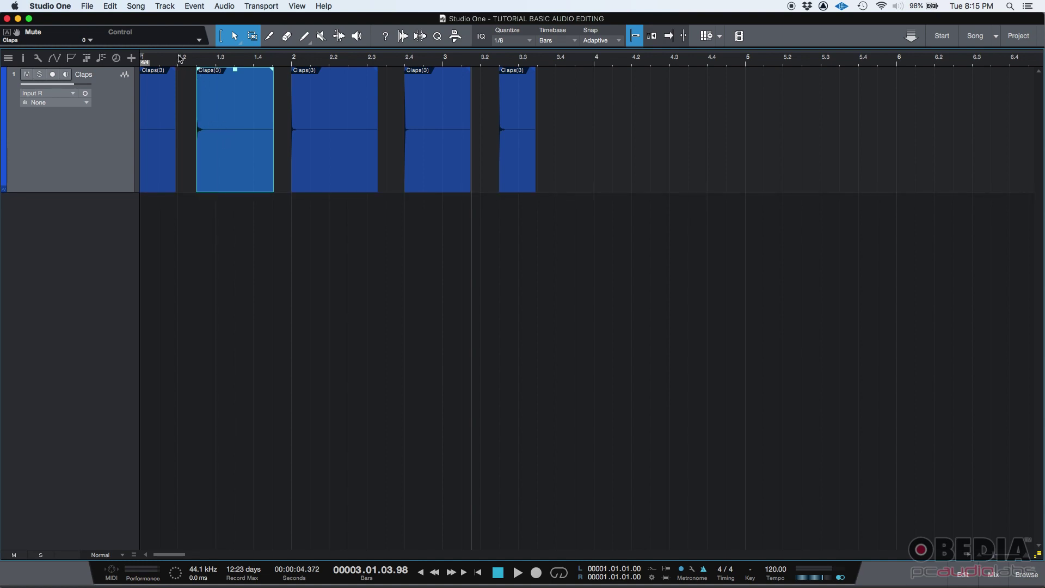
{"action": "left_click_drag", "start_coordinate": [227, 153], "coordinate": [213, 154]}
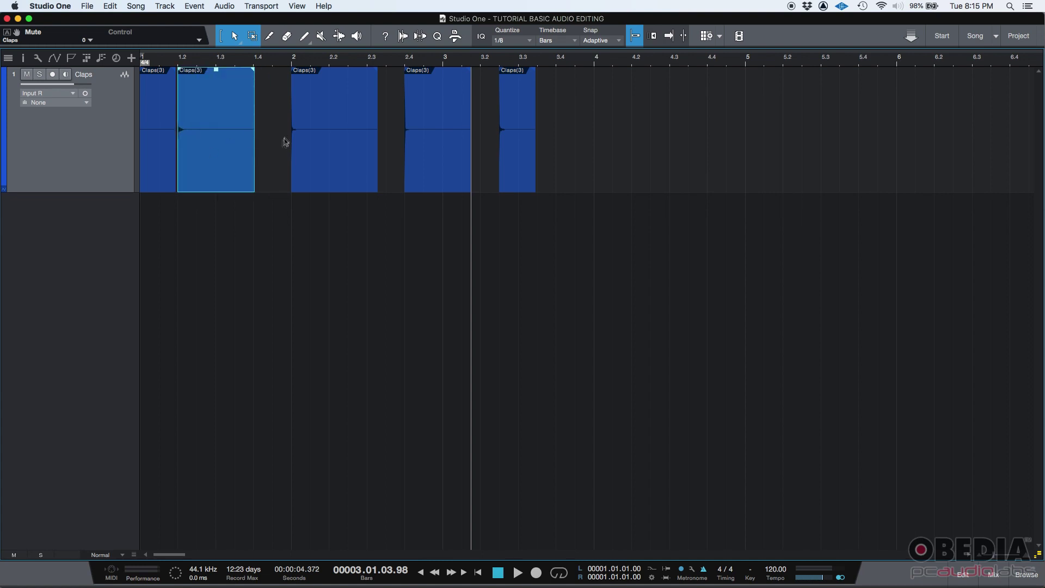
{"action": "left_click", "coordinate": [318, 143]}
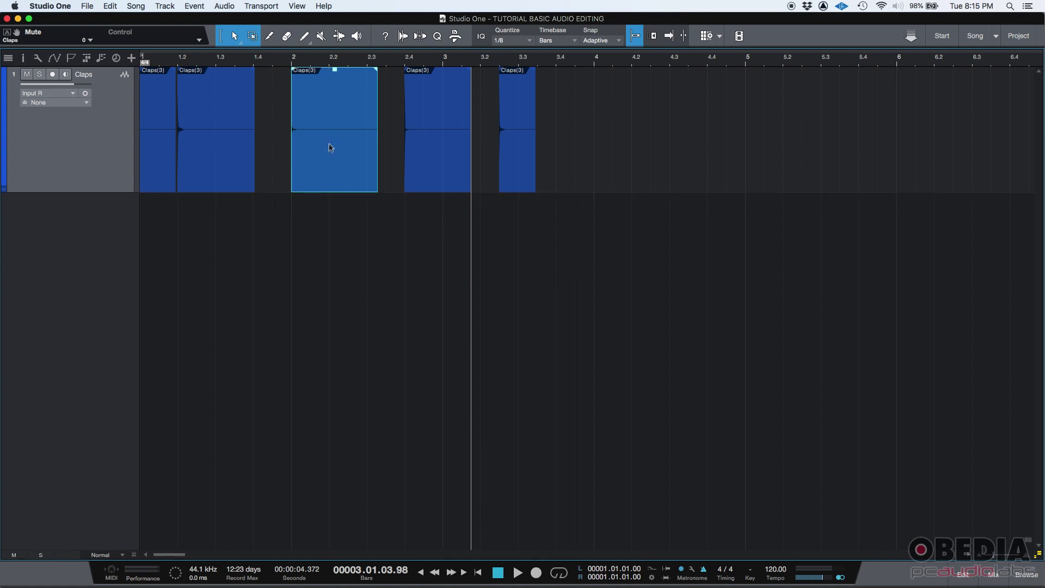
{"action": "left_click_drag", "start_coordinate": [323, 155], "coordinate": [283, 156]}
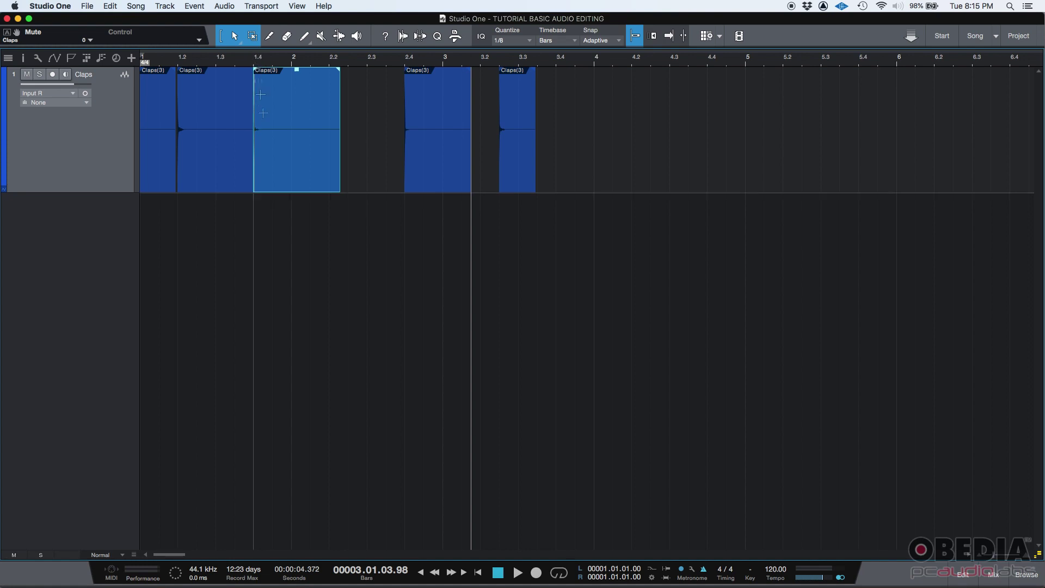
{"action": "left_click_drag", "start_coordinate": [256, 133], "coordinate": [234, 134]}
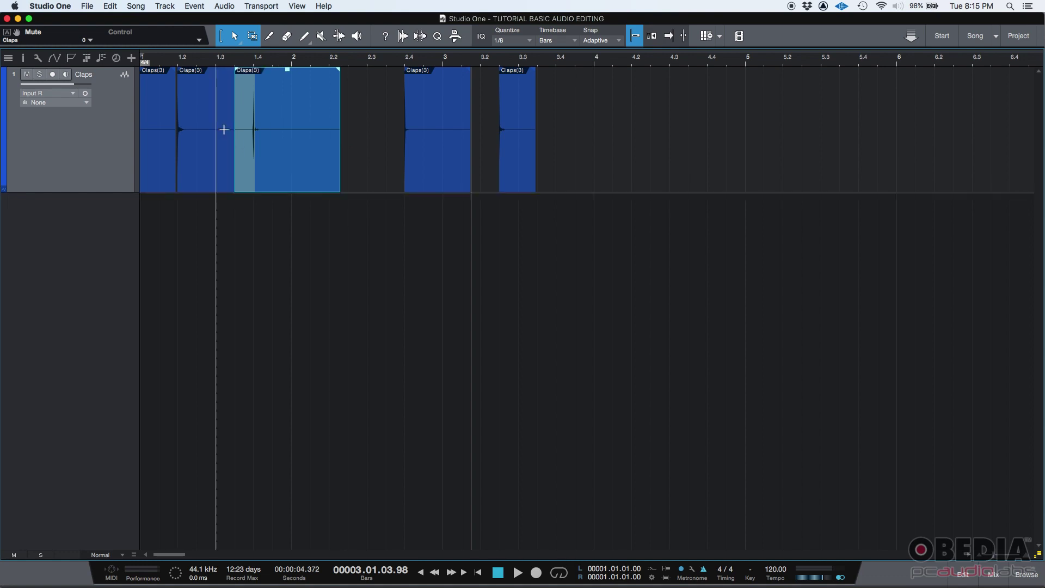
{"action": "left_click", "coordinate": [222, 139], "text": "shift"}
{"action": "left_click", "coordinate": [257, 139]}
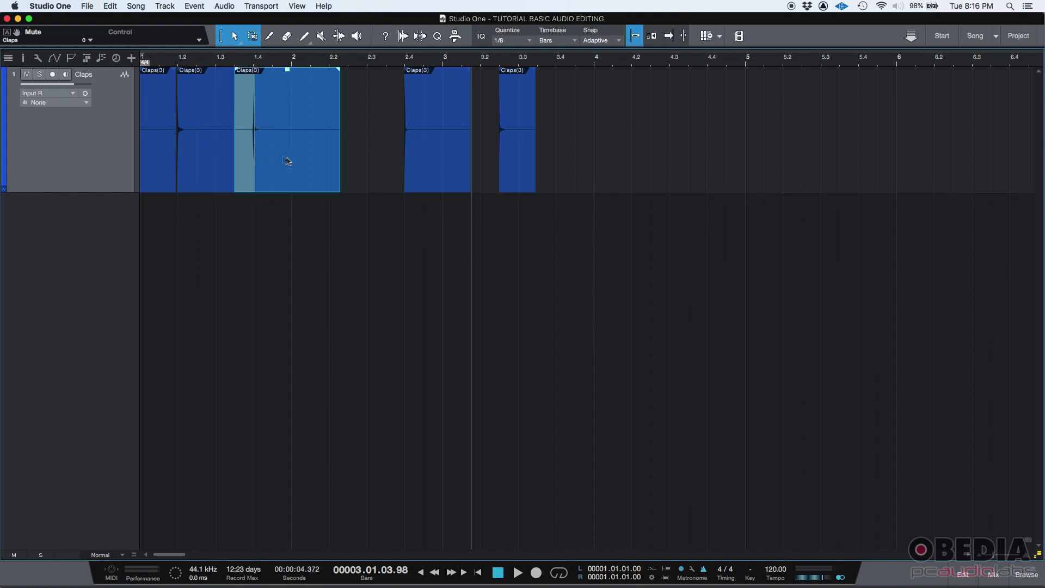
{"action": "mouse_move", "coordinate": [279, 159]}
{"action": "left_mouse_down"}
{"action": "mouse_move", "coordinate": [316, 159]}
{"action": "mouse_move", "coordinate": [291, 156]}
{"action": "left_mouse_up"}
Step: Trim the first clap slice's end back to the playhead
{"action": "left_click", "coordinate": [232, 139]}
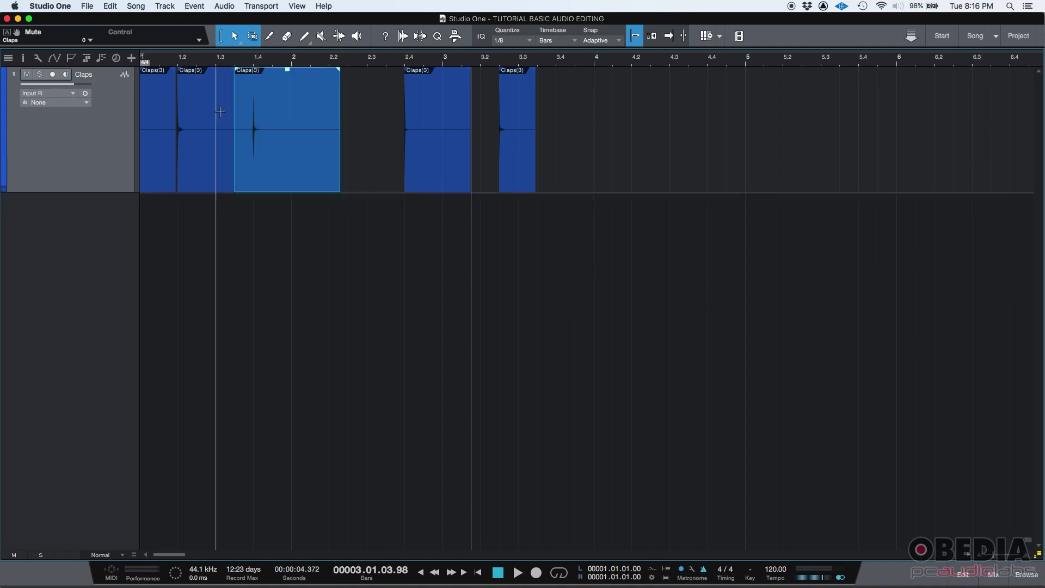
{"action": "left_click", "coordinate": [199, 158]}
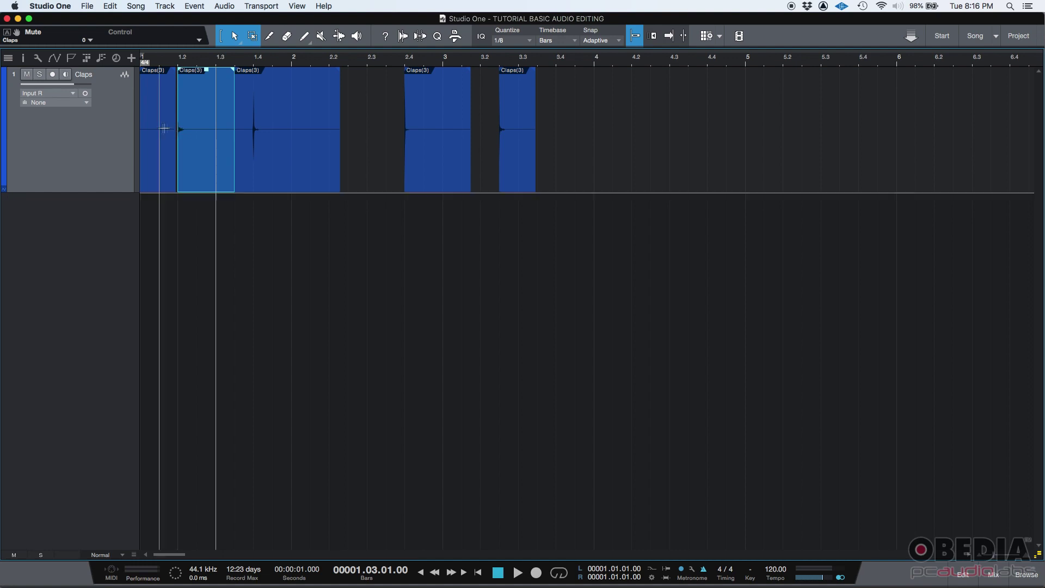
{"action": "left_click_drag", "start_coordinate": [174, 132], "coordinate": [159, 139]}
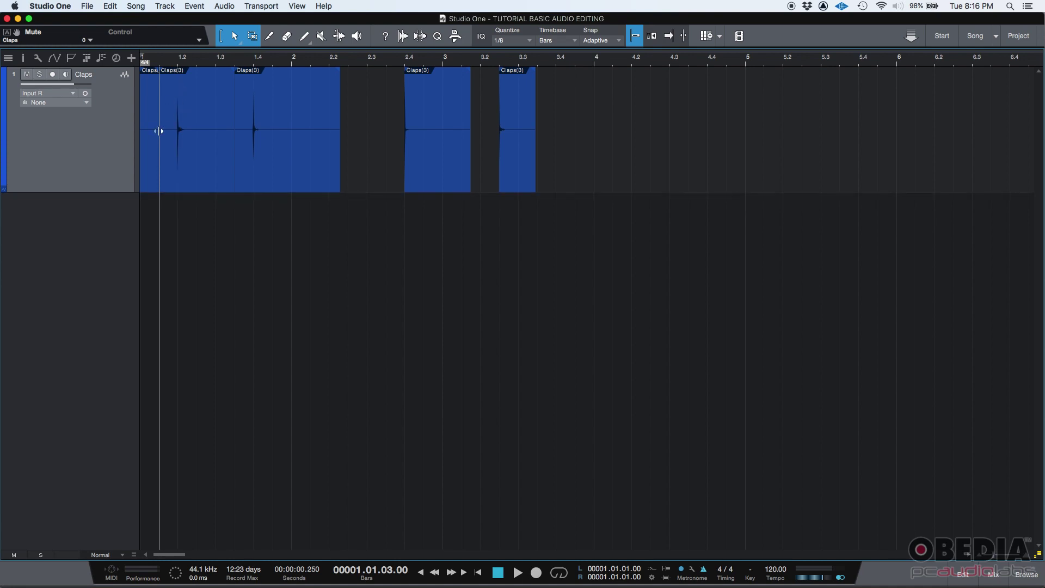
Step: Shorten the long clap event and move the next slice left onto beat 2.3 so they meet
{"action": "left_click_drag", "start_coordinate": [340, 123], "coordinate": [329, 123]}
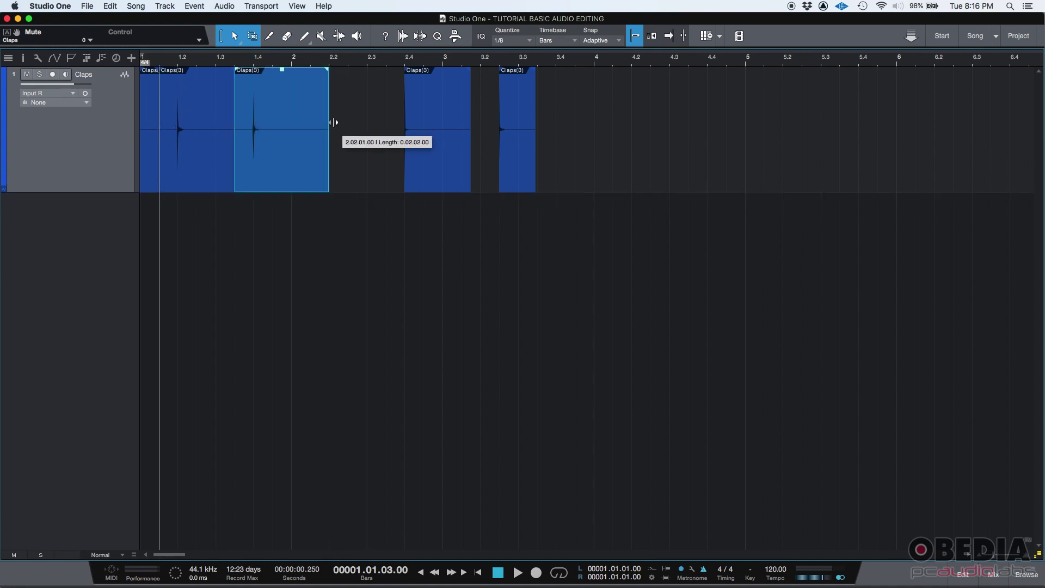
{"action": "left_click", "coordinate": [427, 161]}
{"action": "left_click_drag", "start_coordinate": [427, 162], "coordinate": [356, 148]}
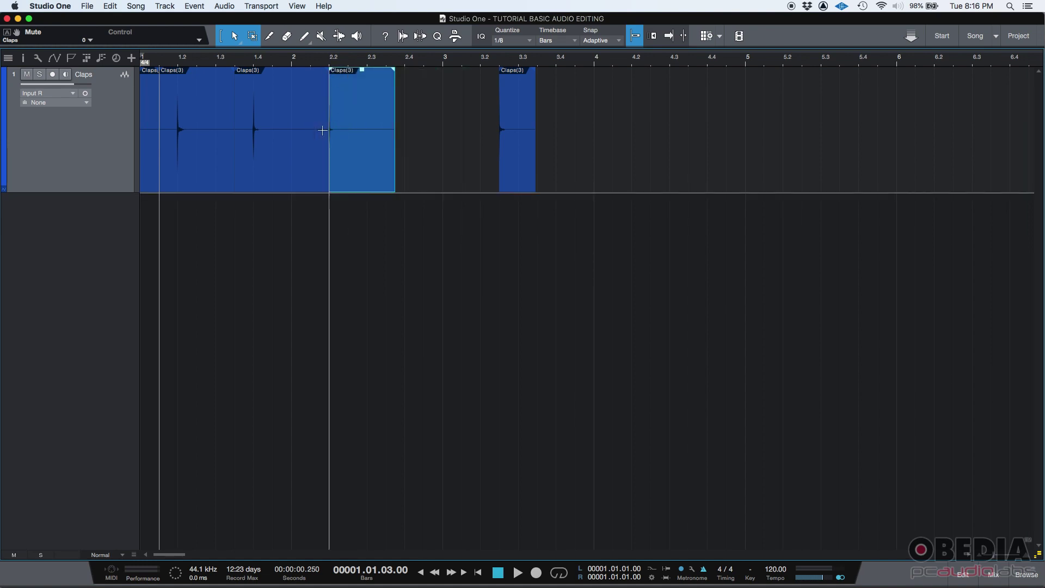
{"action": "left_click", "coordinate": [324, 133]}
{"action": "left_click_drag", "start_coordinate": [329, 131], "coordinate": [310, 131]}
Step: Trim the following slice's end and move the last slice left onto beat 2.4
{"action": "left_click", "coordinate": [330, 133]}
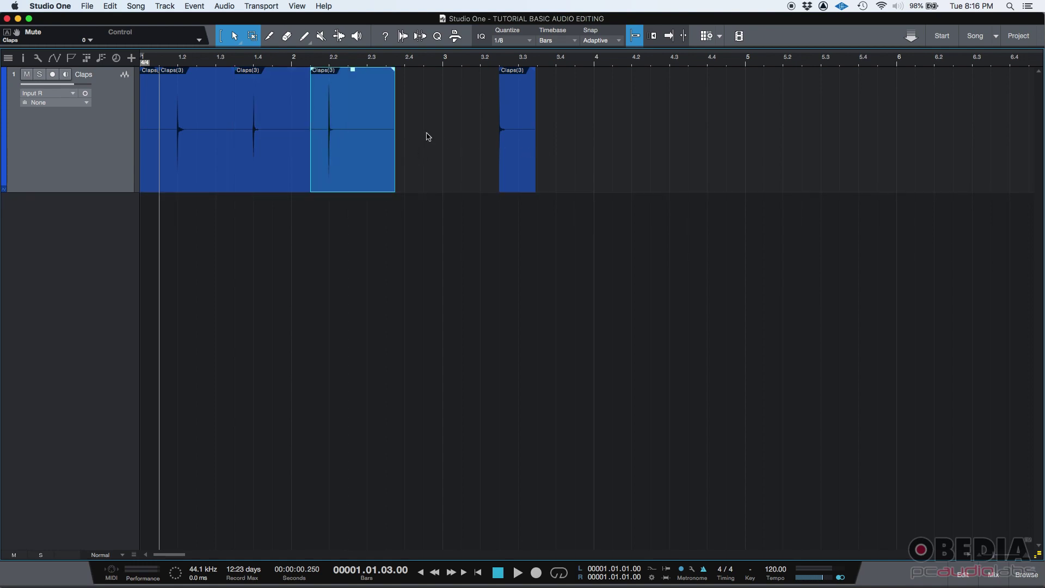
{"action": "left_click_drag", "start_coordinate": [395, 134], "coordinate": [386, 133]}
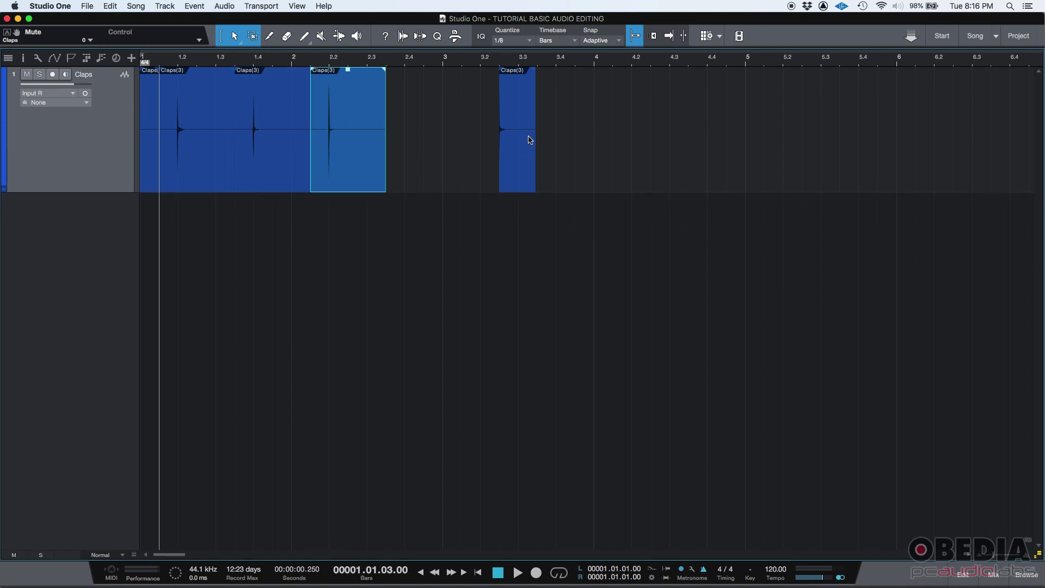
{"action": "left_click_drag", "start_coordinate": [530, 139], "coordinate": [387, 131]}
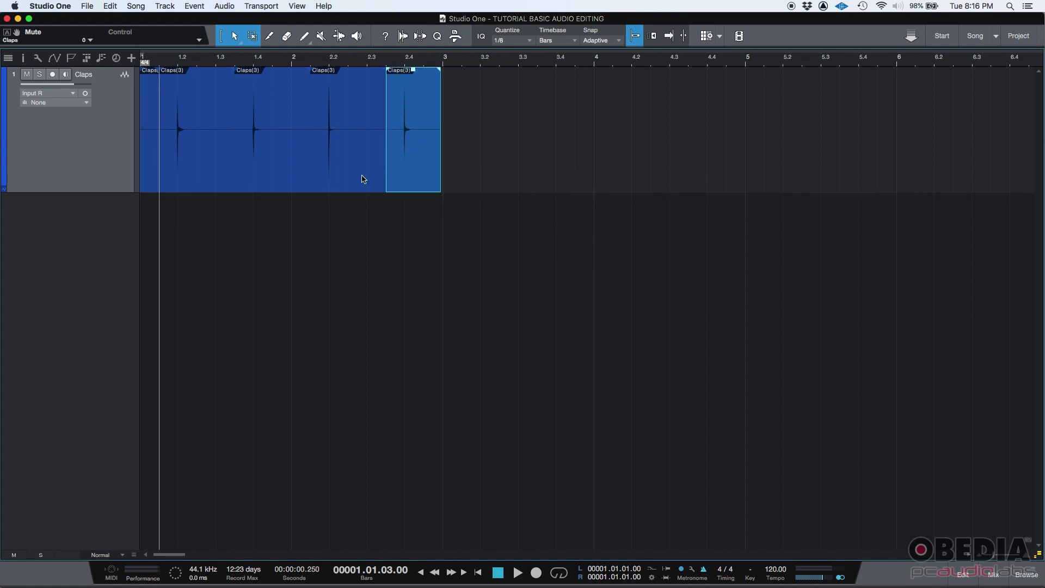
{"action": "left_click_drag", "start_coordinate": [203, 60], "coordinate": [279, 84]}
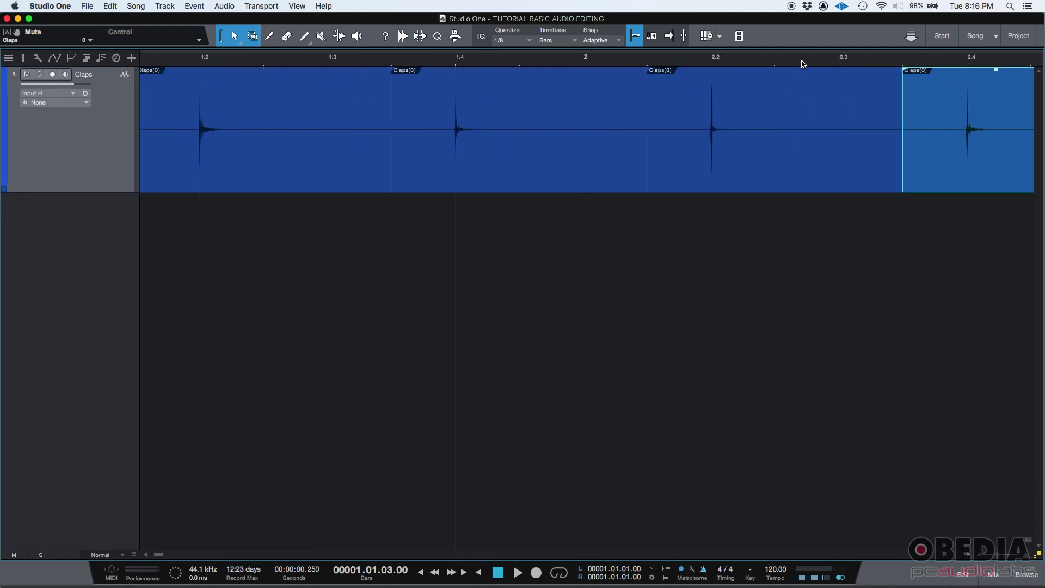
Step: Zoom out and select each of the five clap slices to check their joins
{"action": "left_click_drag", "start_coordinate": [802, 65], "coordinate": [806, 54]}
{"action": "left_click", "coordinate": [477, 151]}
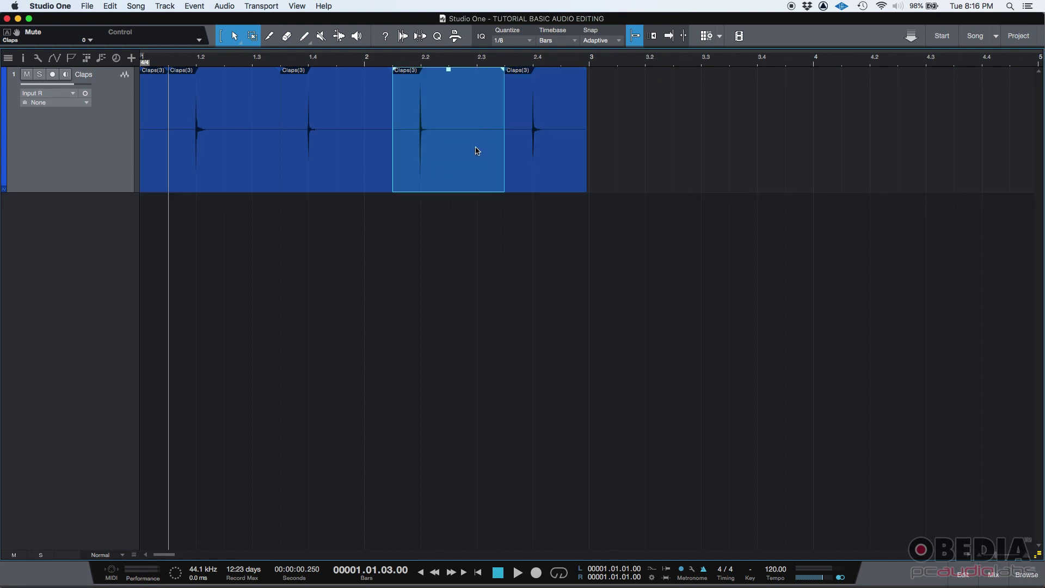
{"action": "left_click", "coordinate": [197, 161]}
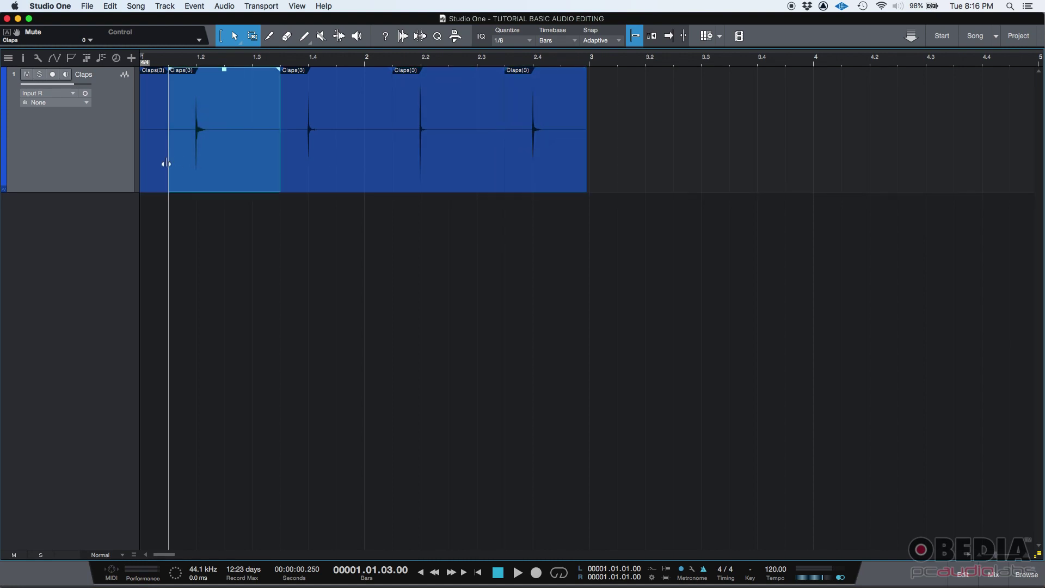
{"action": "left_click", "coordinate": [342, 184]}
{"action": "left_click", "coordinate": [449, 173]}
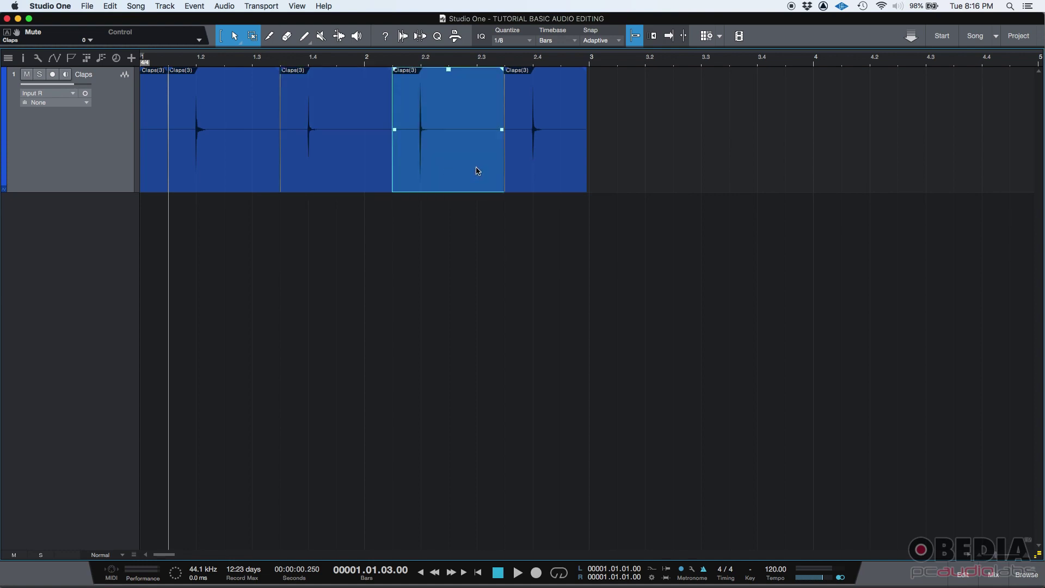
{"action": "left_click", "coordinate": [533, 166]}
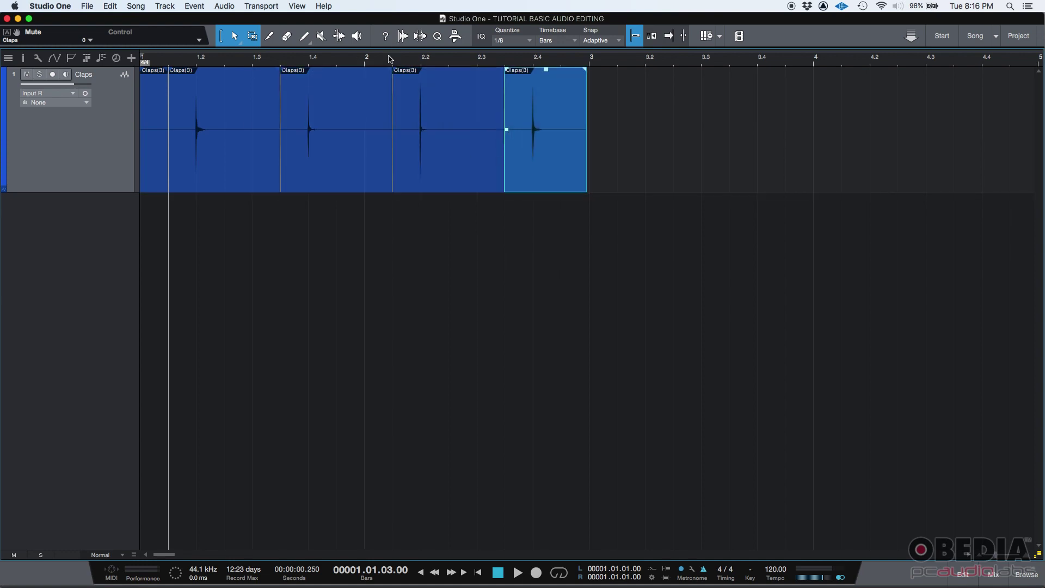
Step: Zoom in on the joined slices, return the playhead to bar 1 and start playback
{"action": "left_click_drag", "start_coordinate": [391, 58], "coordinate": [474, 303]}
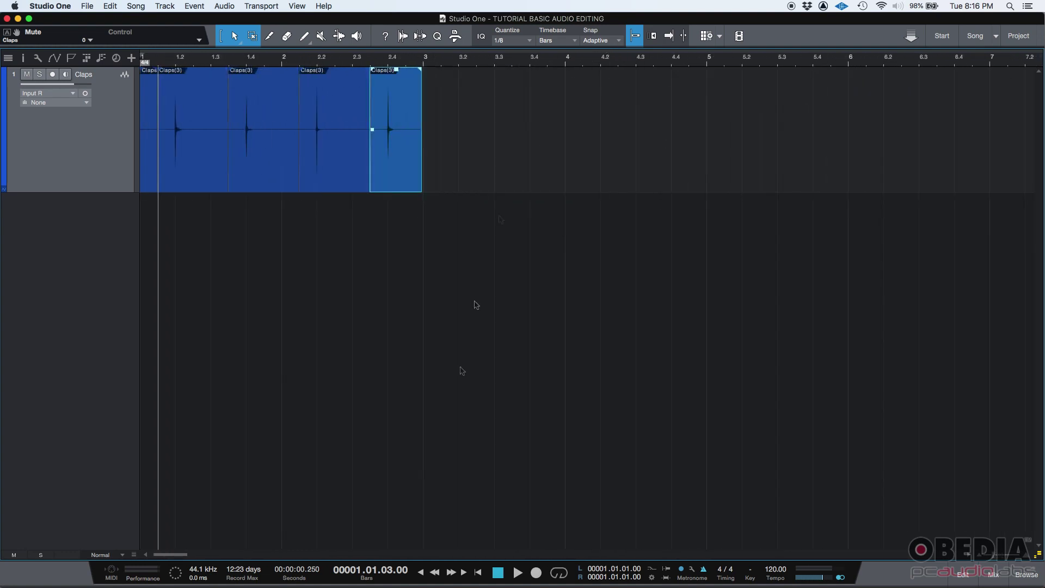
{"action": "left_click", "coordinate": [499, 574]}
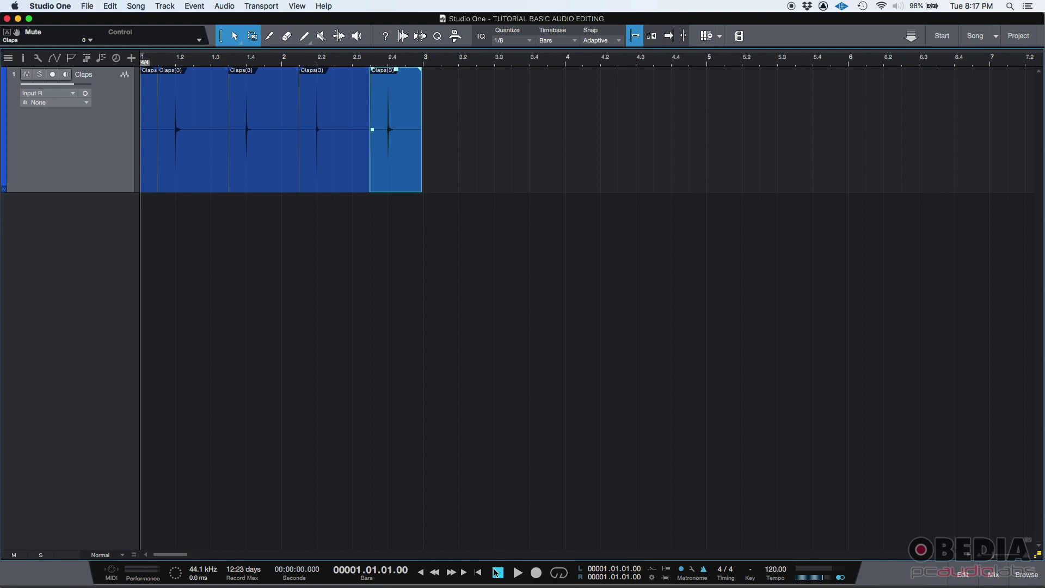
{"action": "left_click", "coordinate": [518, 573]}
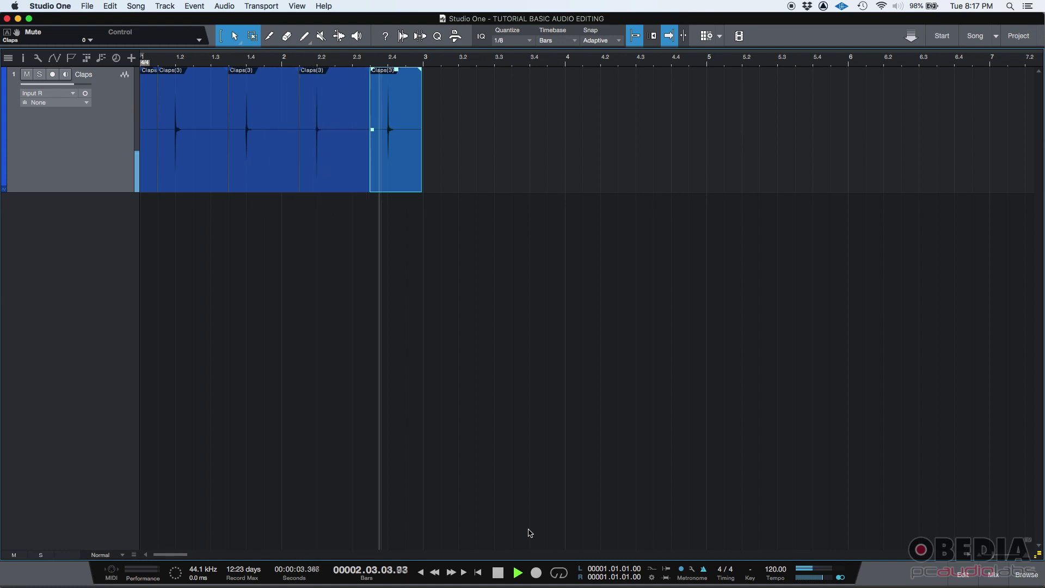
Step: Stop playback of the edited claps and switch to Chrome showing obedia.com
{"action": "left_click", "coordinate": [498, 574]}
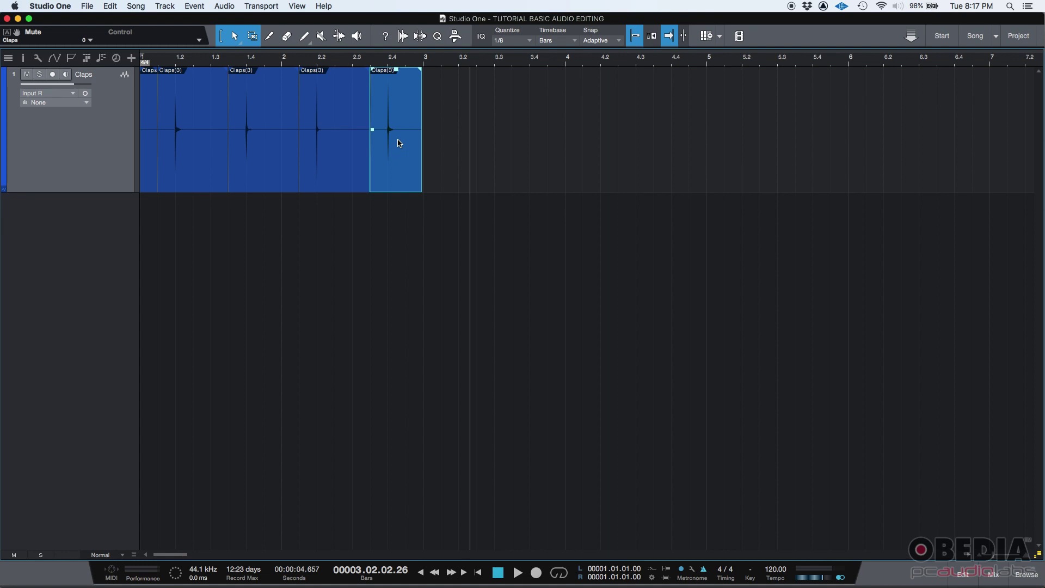
{"action": "key", "text": "super+Tab"}
{"action": "key", "text": "super+Tab"}
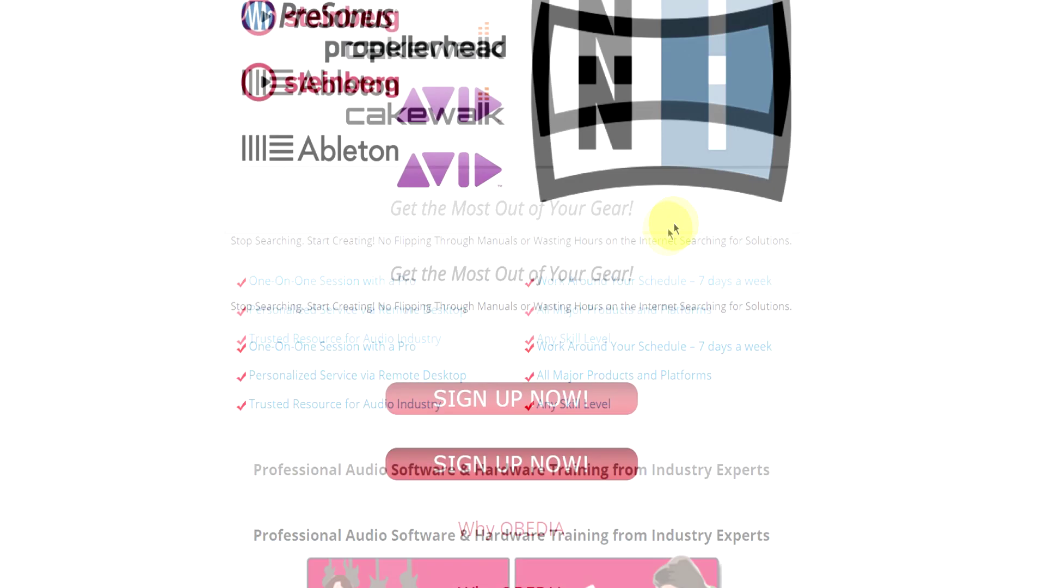
Step: Scroll down to the OBEDIA pricing tables and open the SIGN UP NOW form
{"action": "scroll", "coordinate": [648, 245], "scroll_direction": "down", "scroll_amount": 10}
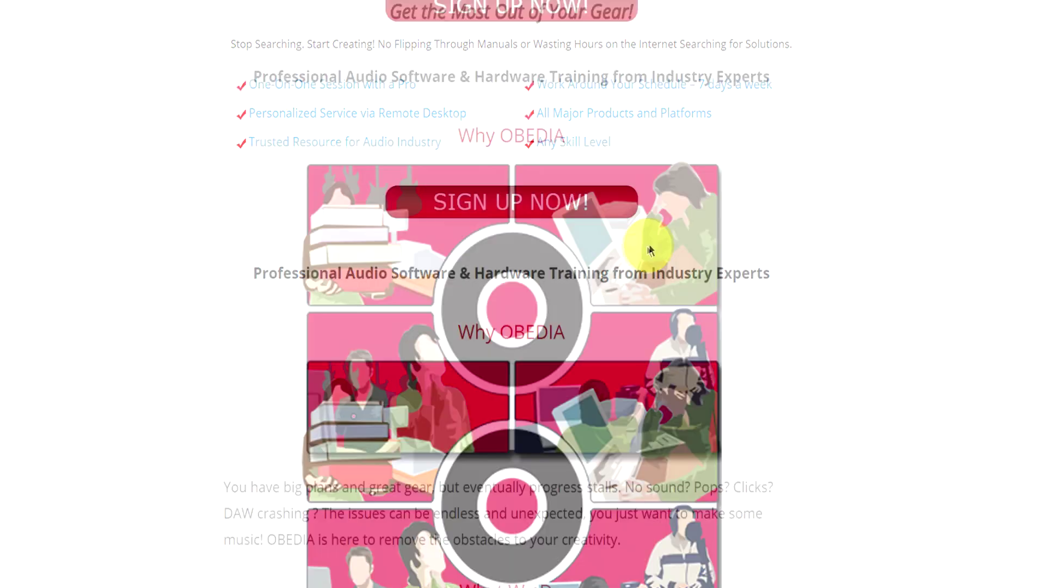
{"action": "scroll", "coordinate": [620, 266], "scroll_direction": "down", "scroll_amount": 15}
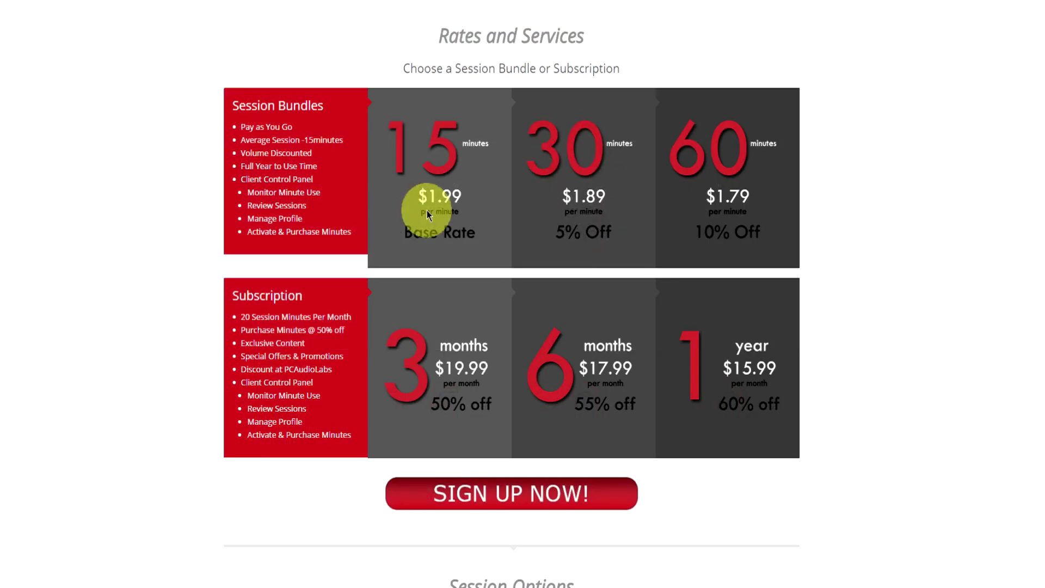
{"action": "scroll", "coordinate": [675, 366], "scroll_direction": "down", "scroll_amount": 3}
{"action": "left_click", "coordinate": [584, 362]}
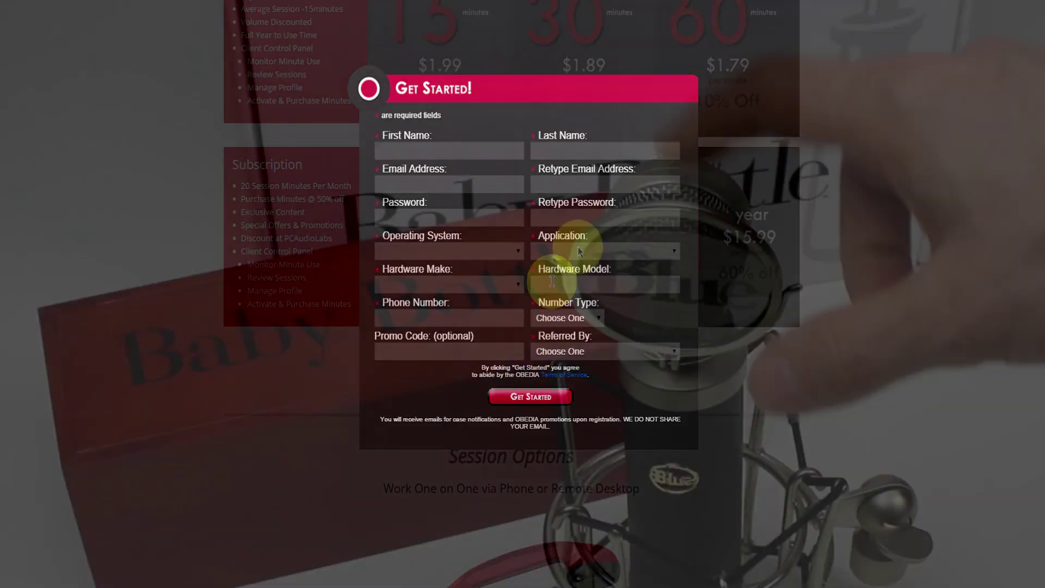